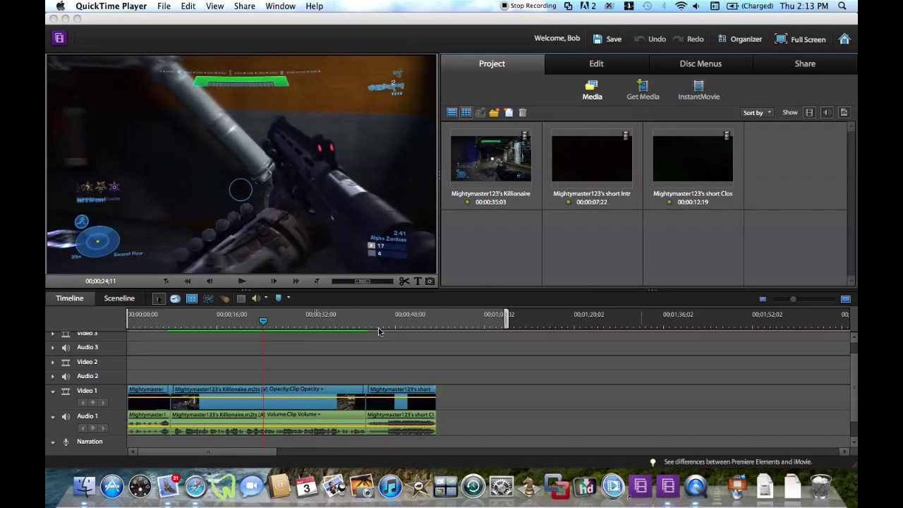
- Scrub back through the movie in the editor, then switch to the Share workspace
left_click(263, 322)
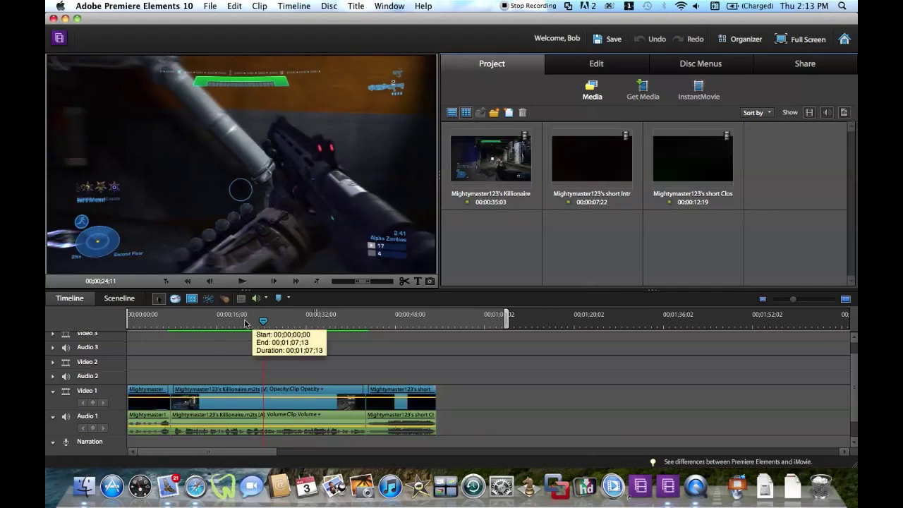
left_click_drag(262, 322, 293, 321)
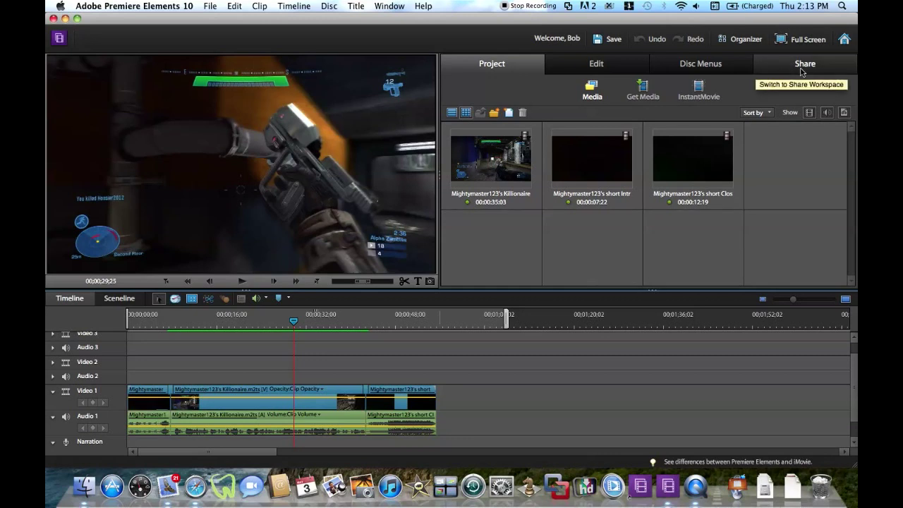
left_click(801, 70)
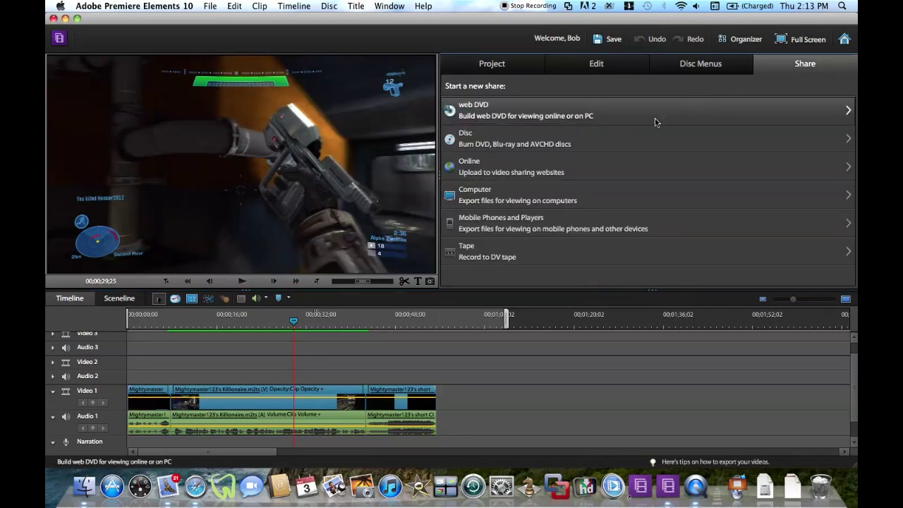
- Choose Computer as the share destination to show the F4V HD 1080p export settings
left_click(494, 194)
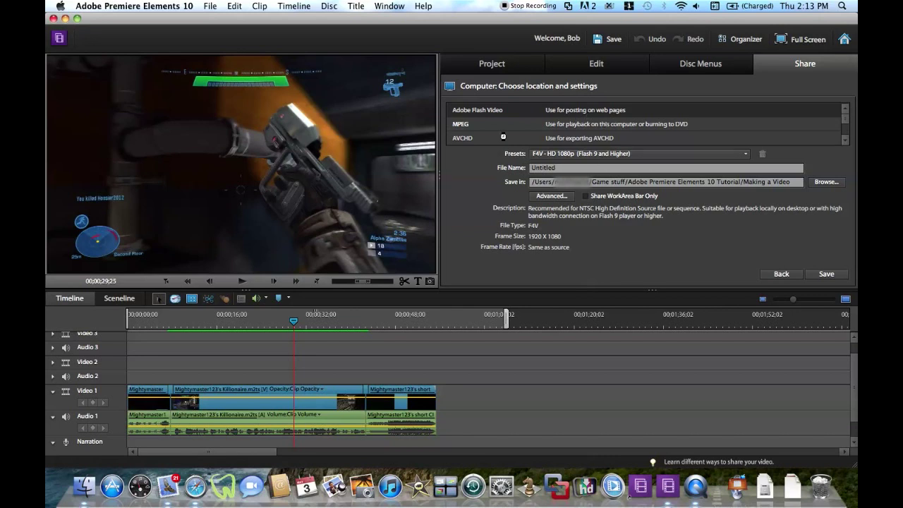
- Switch the computer export to MPEG with the HD 720p 30 preset (1280 x 720)
key("Down")
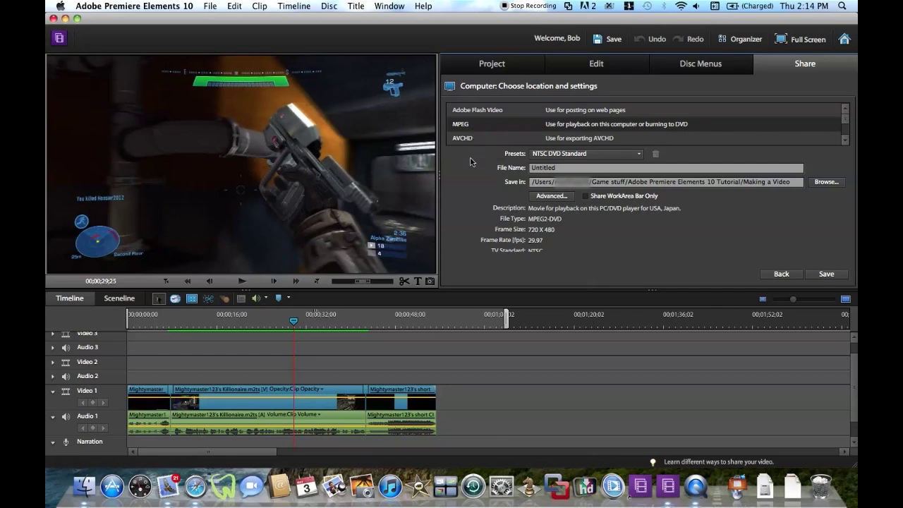
left_click(598, 154)
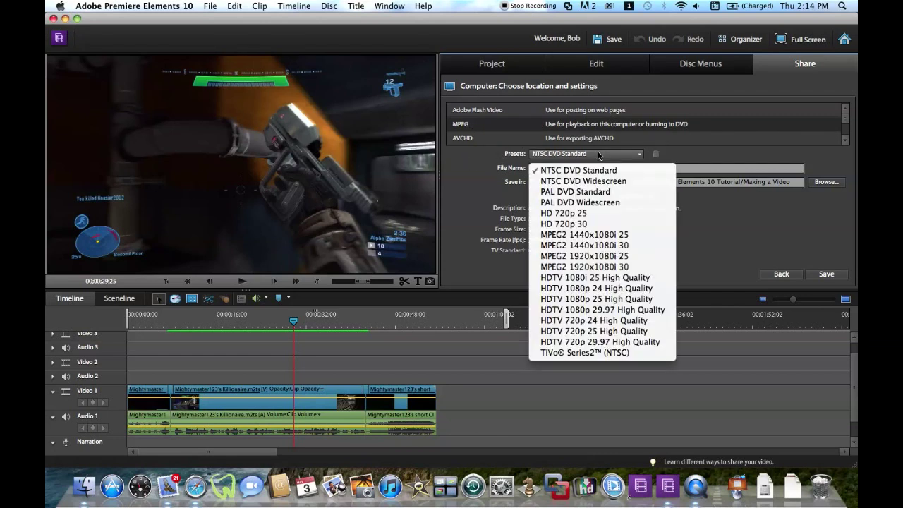
left_click(573, 224)
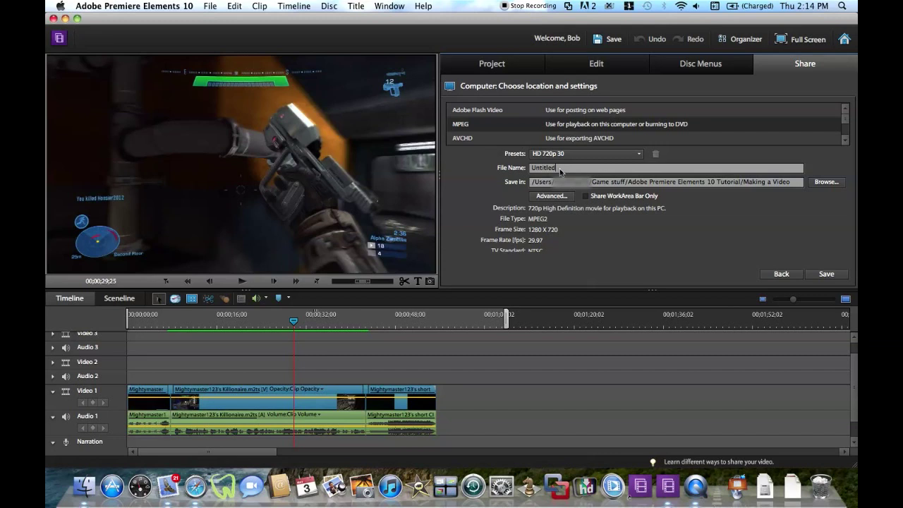
- Replace the Untitled export file name with a Halo Reach title and browse for a folder
key("BackSpace")
key("BackSpace")
key("BackSpace")
key("BackSpace")
key("BackSpace")
key("BackSpace")
key("BackSpace")
key("BackSpace")
type("H")
left_click(826, 182)
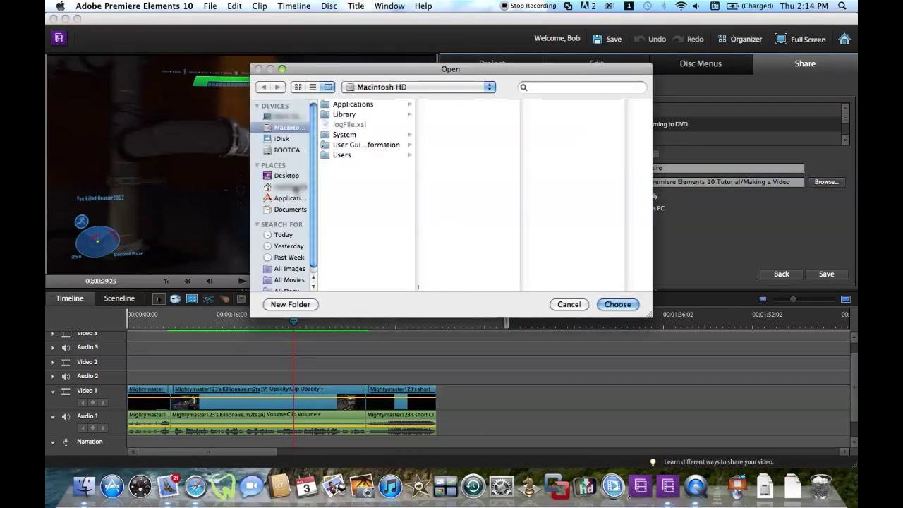
- Set the save location to home > Game stuff > Adobe Premiere Elements 10 Tutorial
left_click(291, 187)
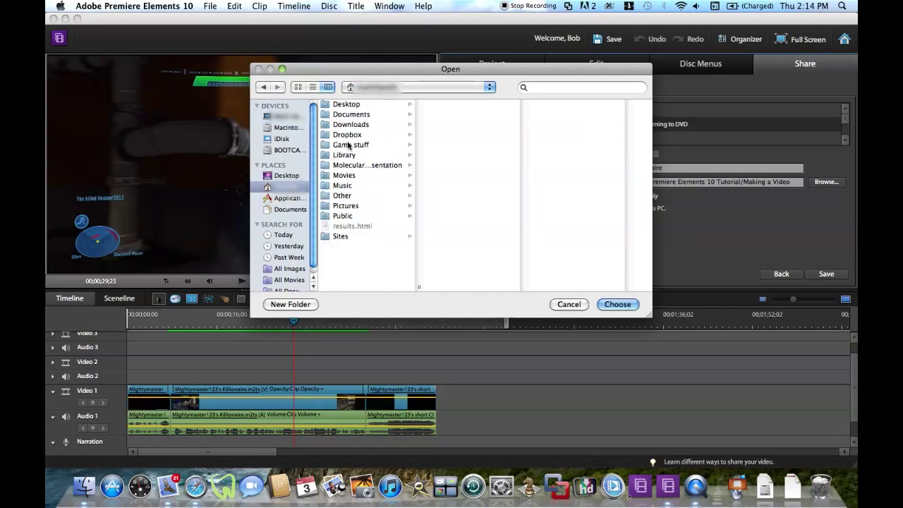
left_click(350, 146)
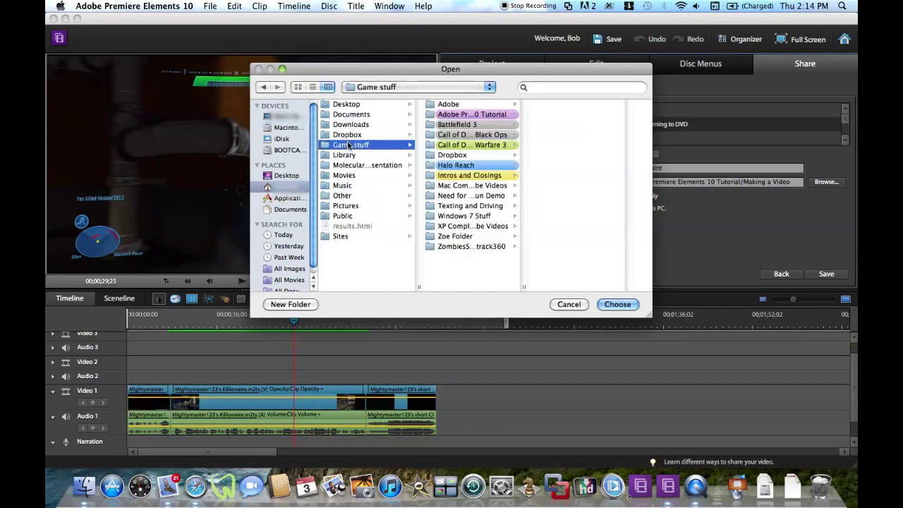
left_click(472, 114)
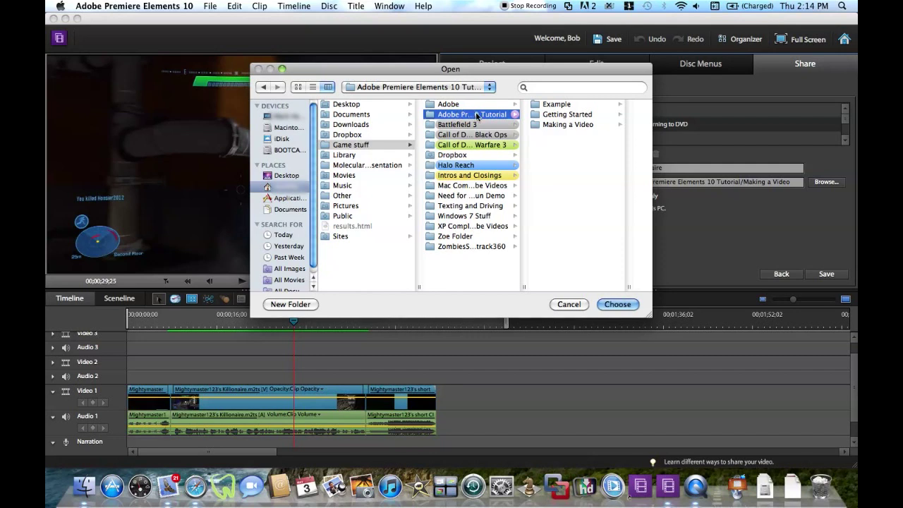
left_click(613, 305)
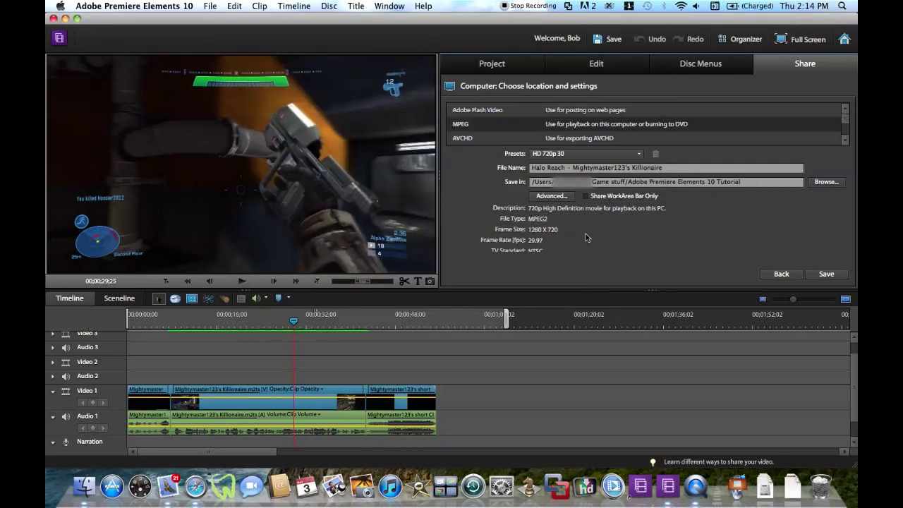
left_click(552, 196)
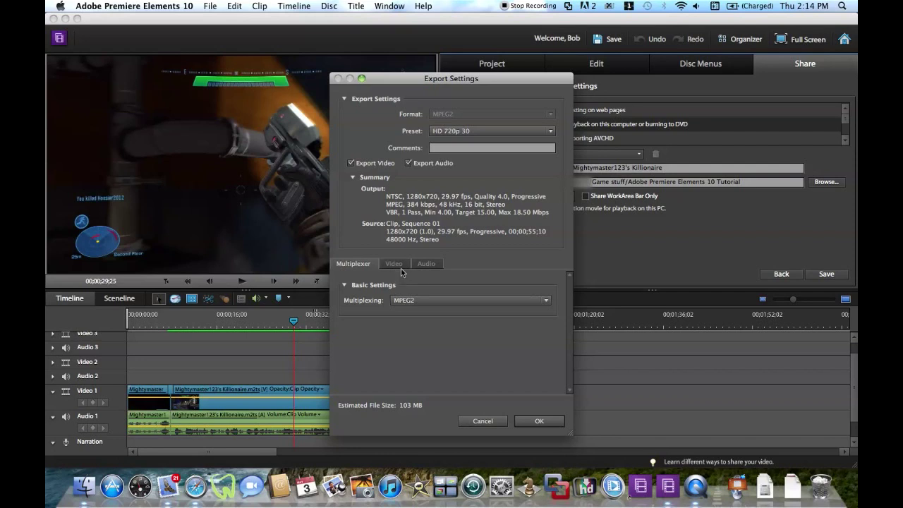
left_click(466, 298)
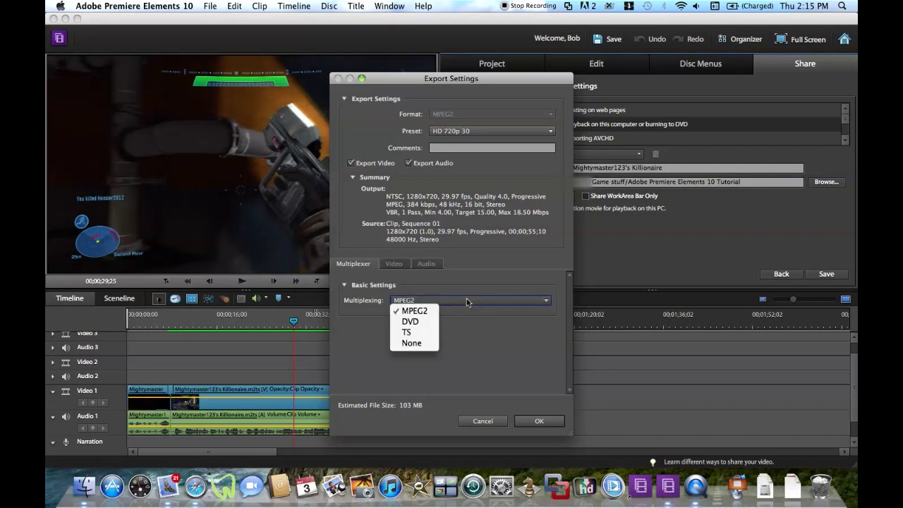
left_click(430, 302)
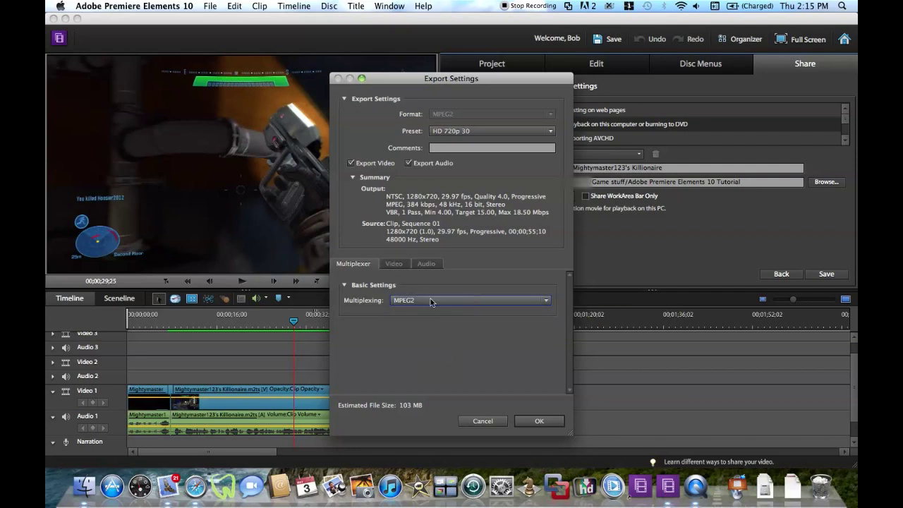
left_click(395, 265)
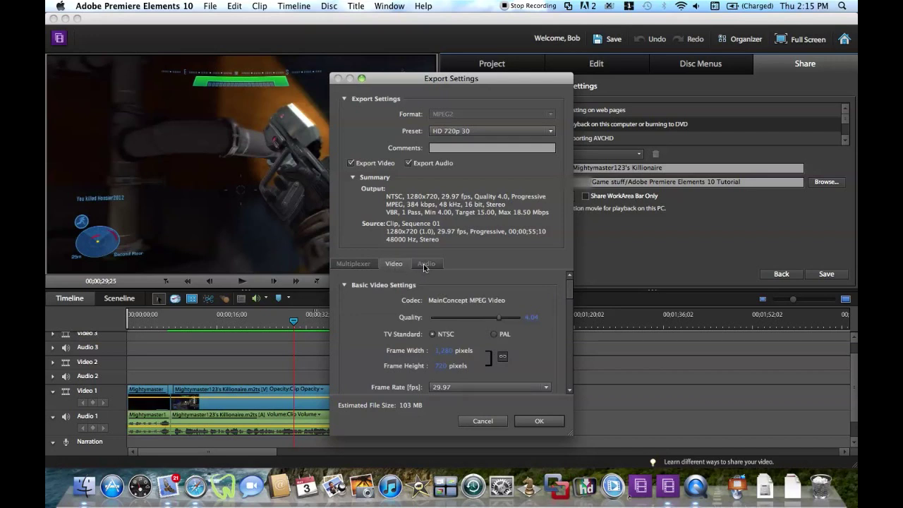
left_click(425, 265)
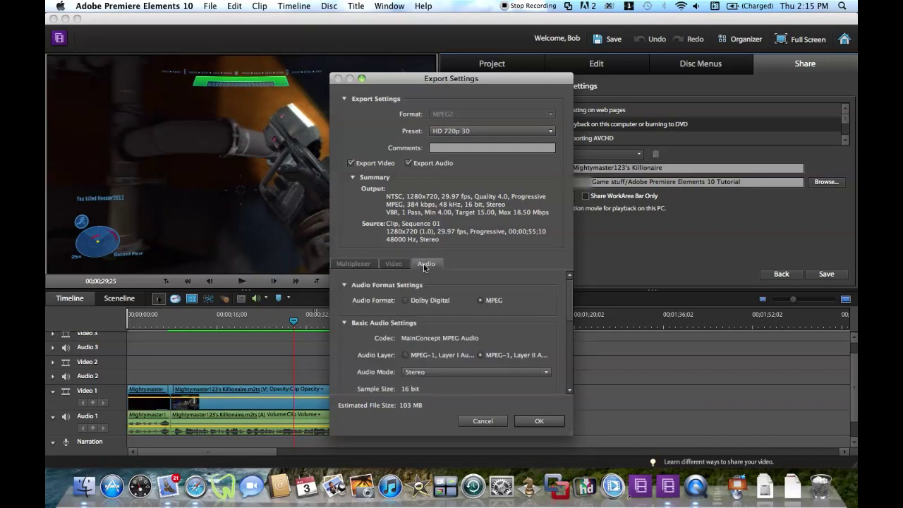
left_click(367, 265)
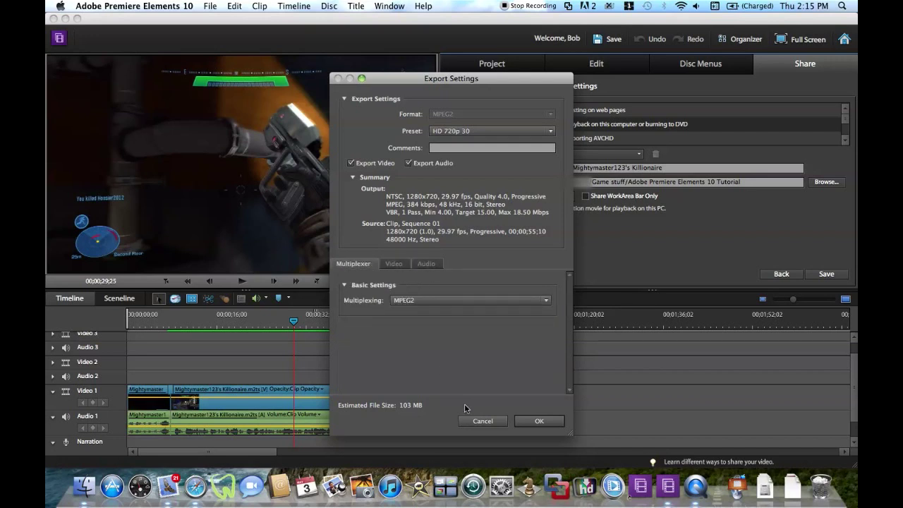
left_click(480, 420)
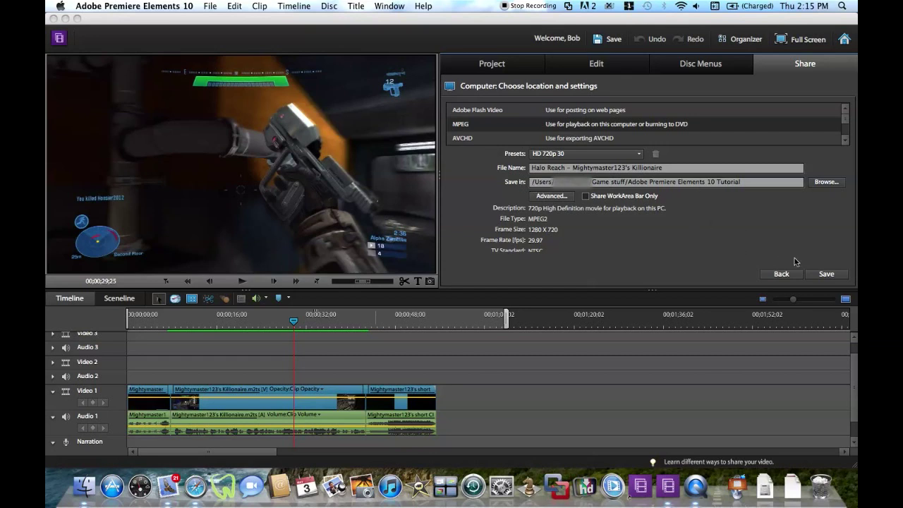
- Export the movie as an MPEG file and dismiss the save-complete message
left_click(824, 275)
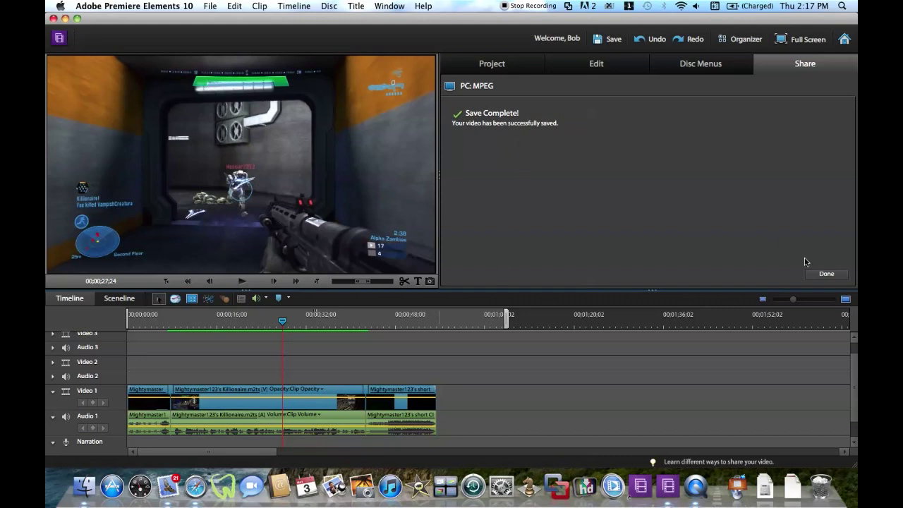
left_click(824, 275)
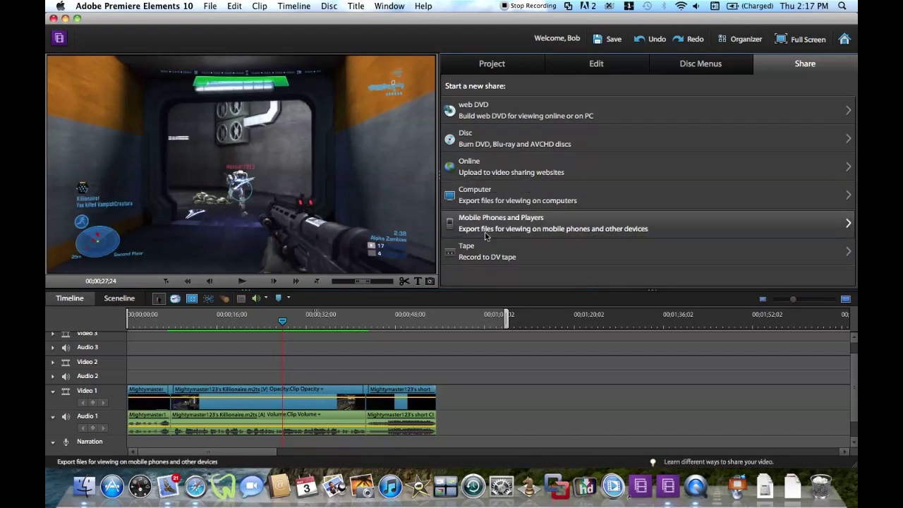
- In Finder, select the exported Halo Reach .mpg in Game stuff > Adobe Premiere Elements 10 Tutorial
left_click(84, 487)
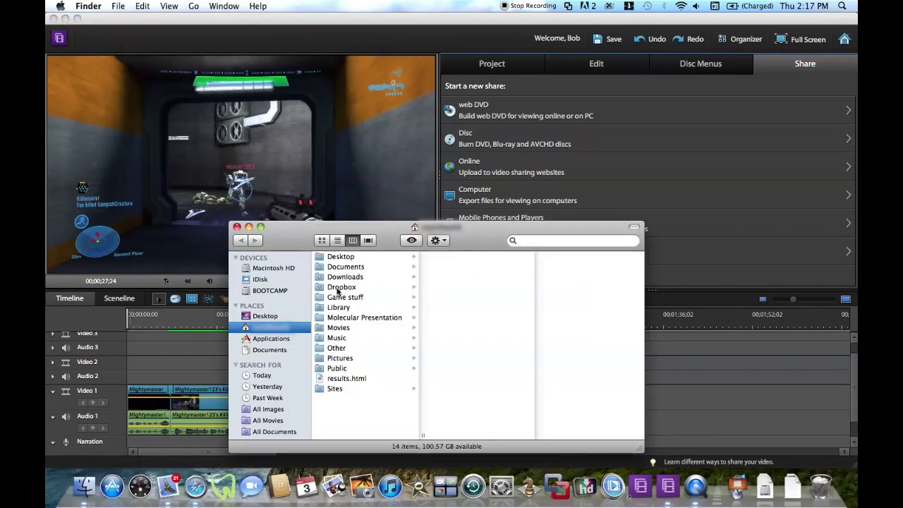
left_click(346, 297)
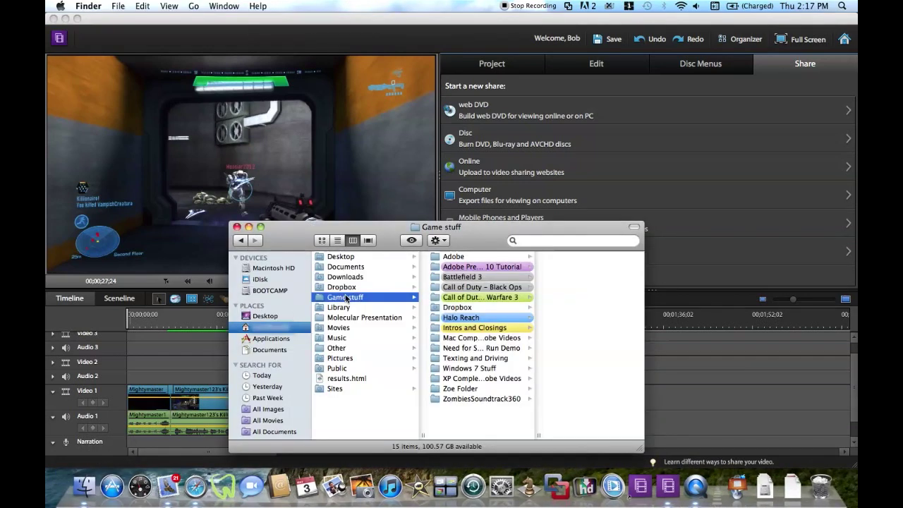
left_click(491, 268)
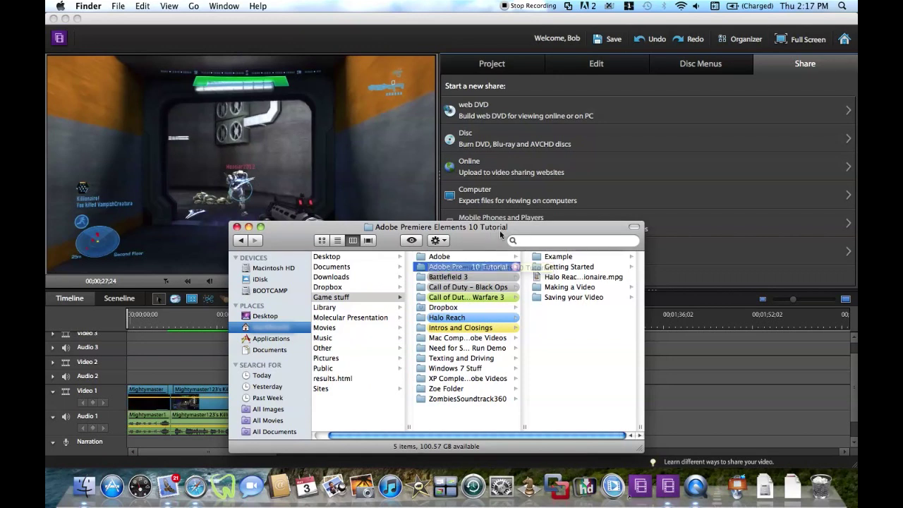
left_click(562, 276)
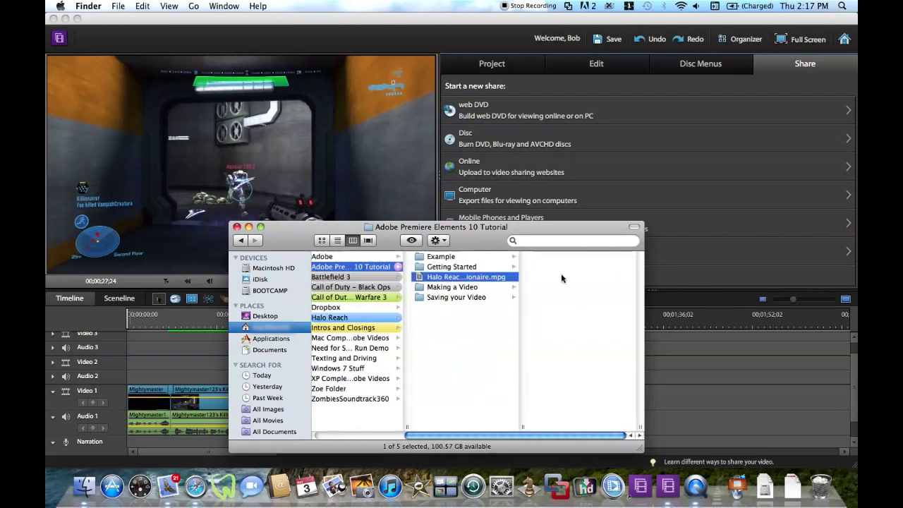